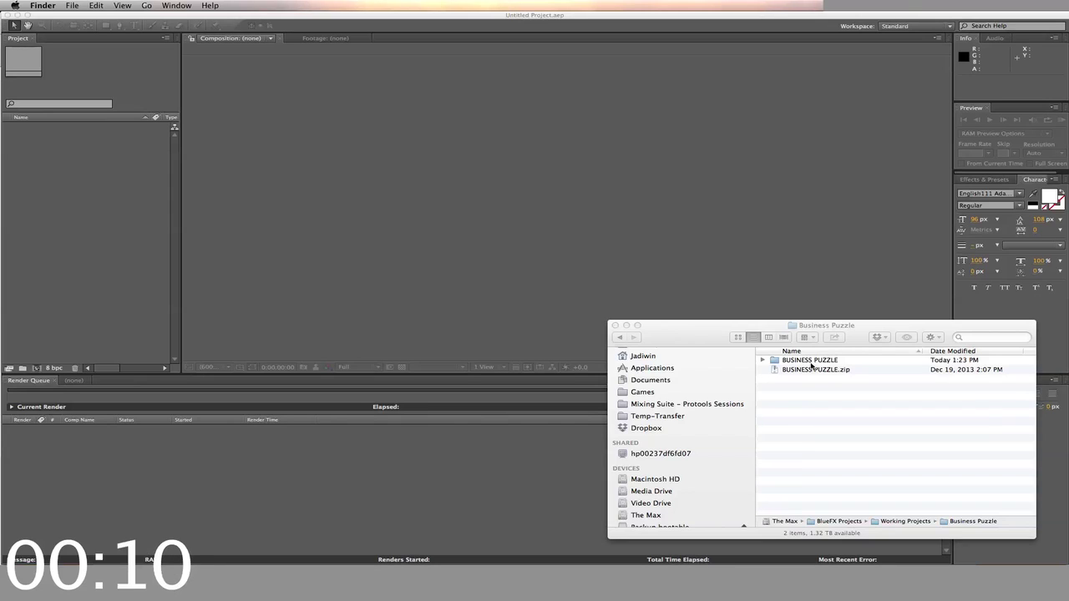
In Finder, open the BUSINESS PUZZLE folder and its inner project folder, then select Business-Puzzle-Demo.aep.
left_click(810, 361)
double_click(812, 361)
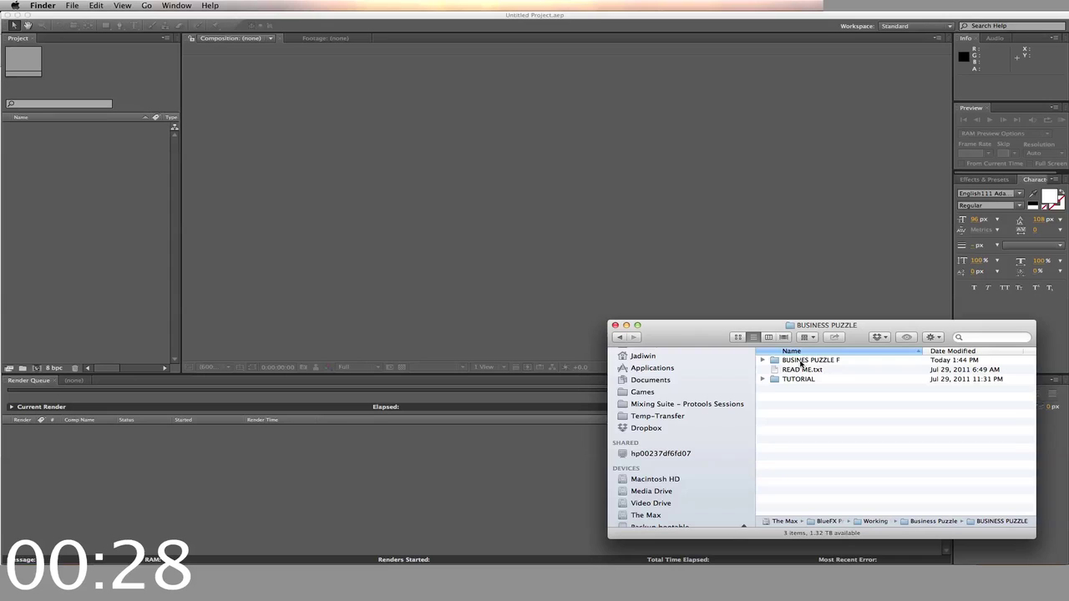
left_click(800, 361)
double_click(801, 361)
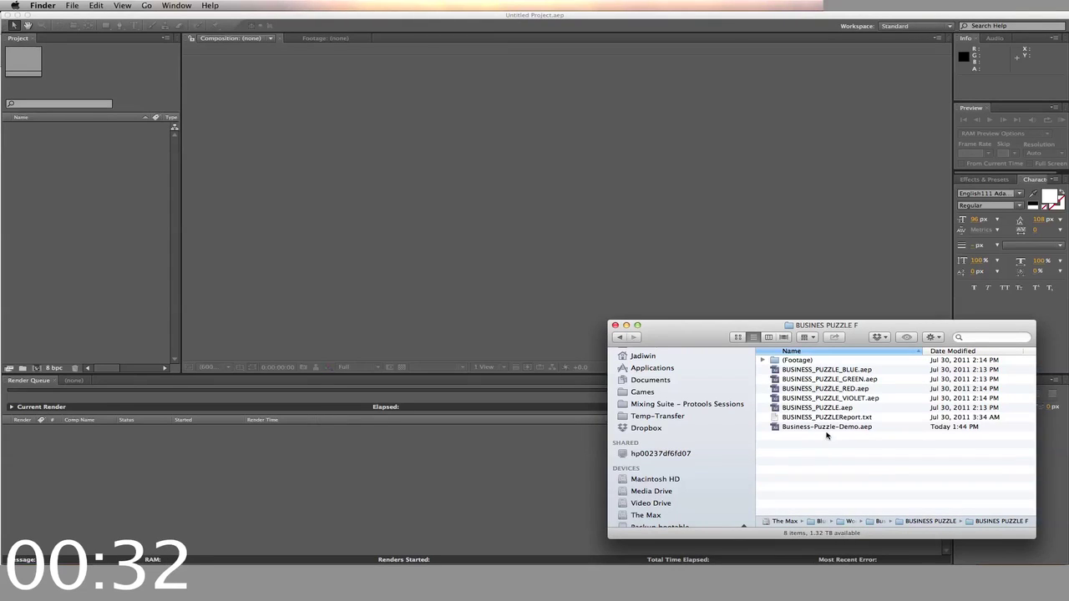
left_click(827, 428)
Open Business-Puzzle-Demo.aep and browse its compositions and assets in the Project panel.
double_click(826, 428)
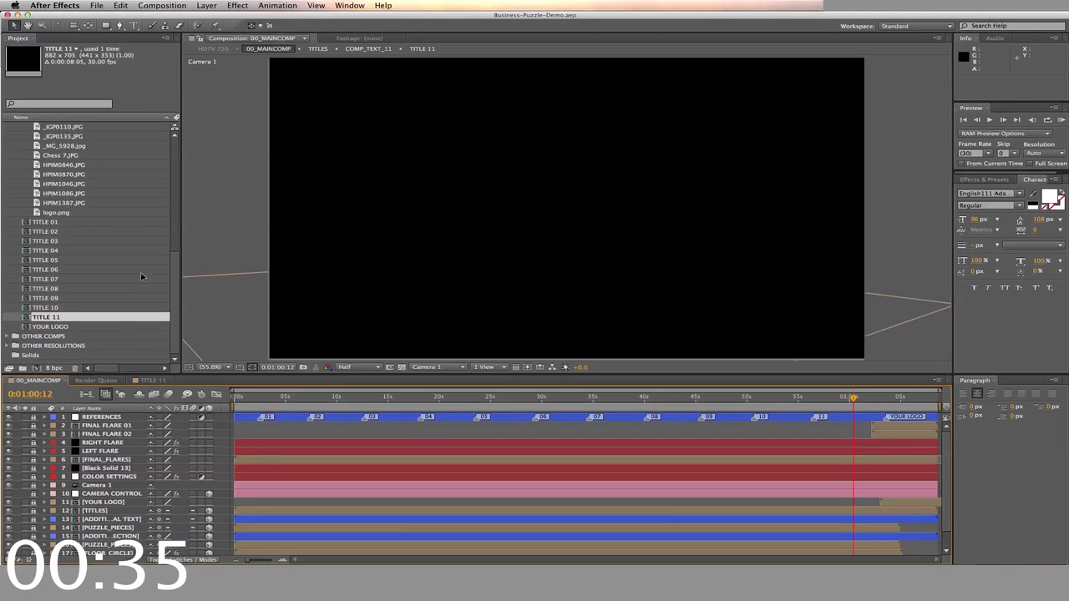
left_click(140, 270)
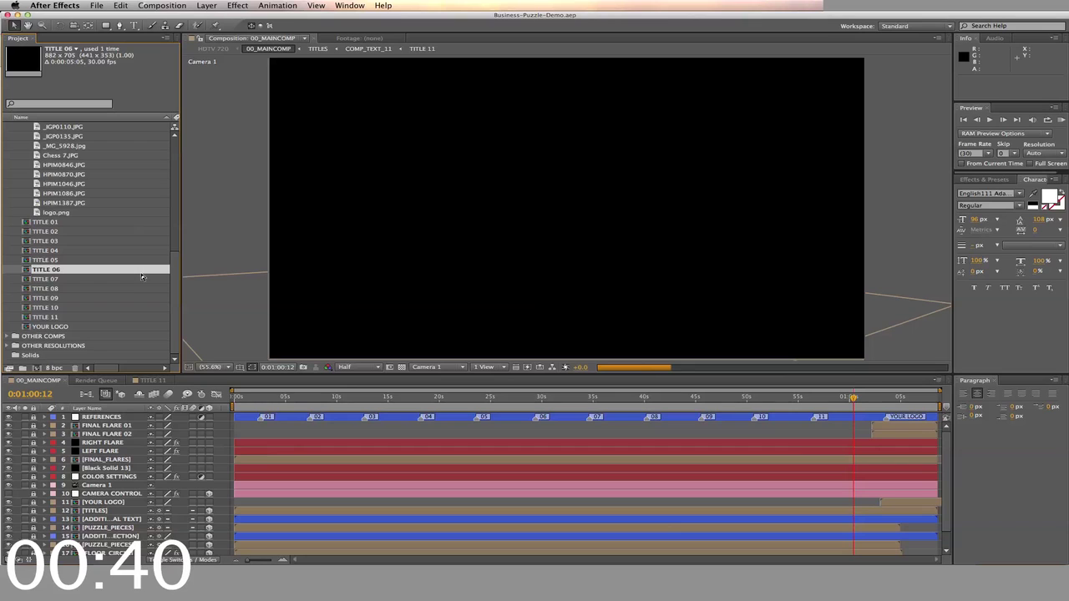
scroll(134, 275, "up", 10)
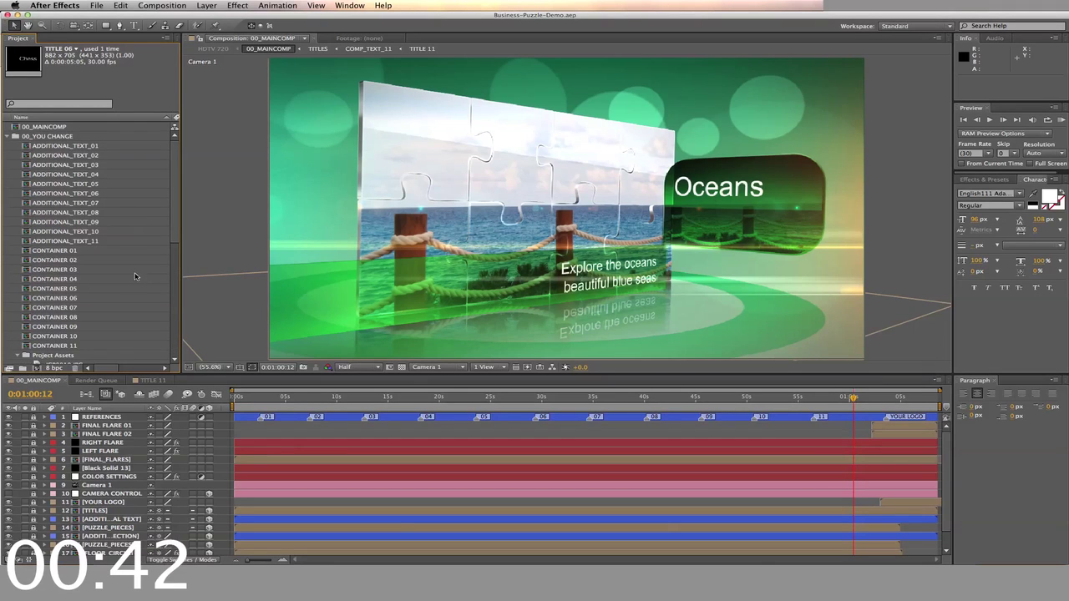
scroll(122, 273, "down", 5)
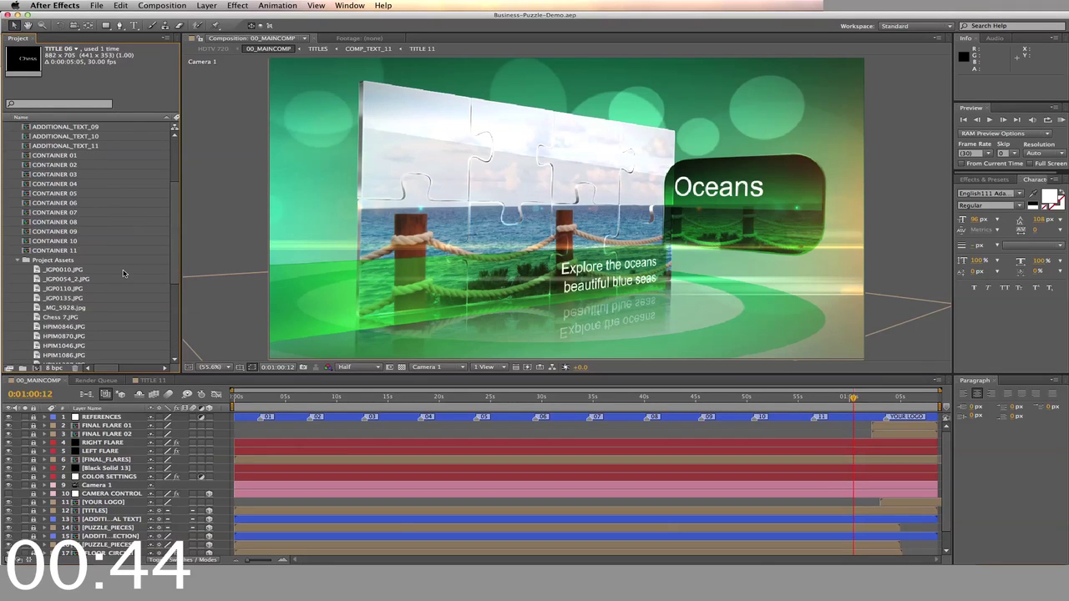
scroll(123, 273, "up", 3)
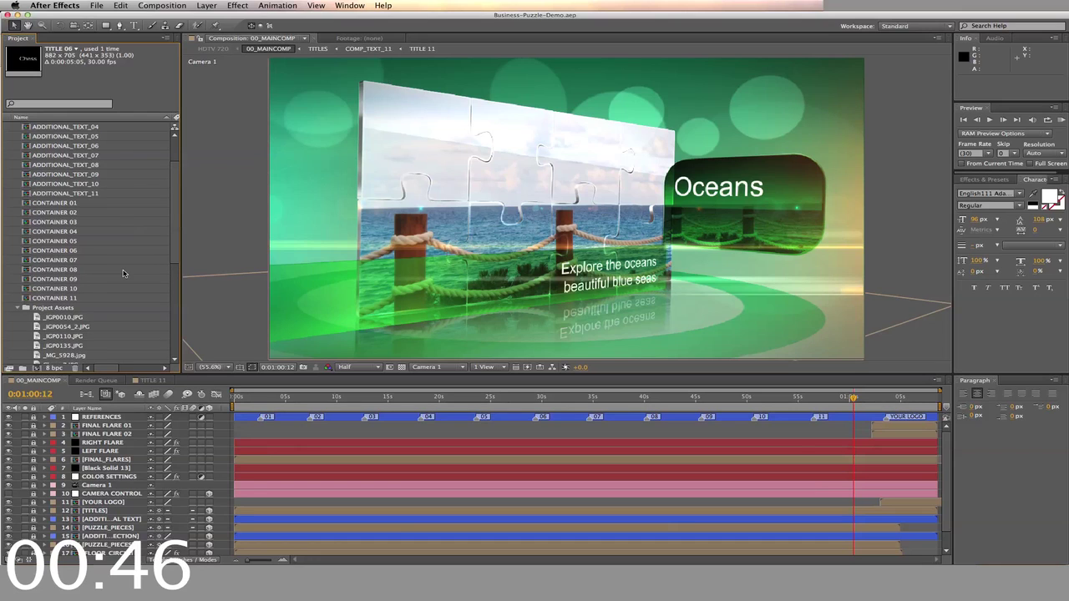
Add logo.png to the YOUR LOGO comp, hide the YOUR LOGO HERE layer, and return to 00_MAINCOMP.
scroll(57, 209, "down", 7)
double_click(25, 327)
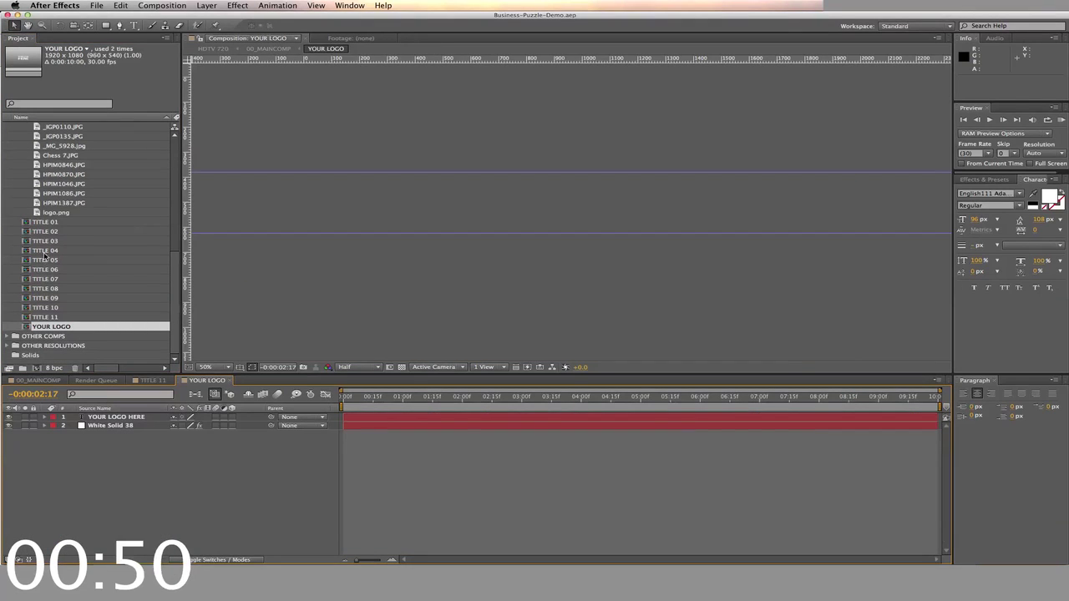
left_click(38, 213)
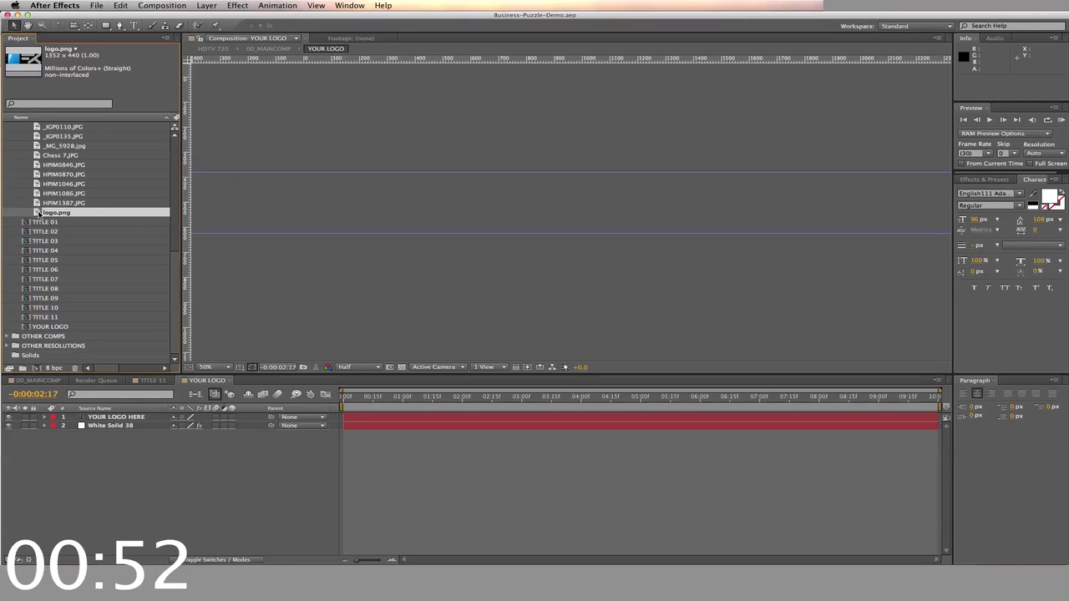
left_click_drag(35, 226, 50, 417)
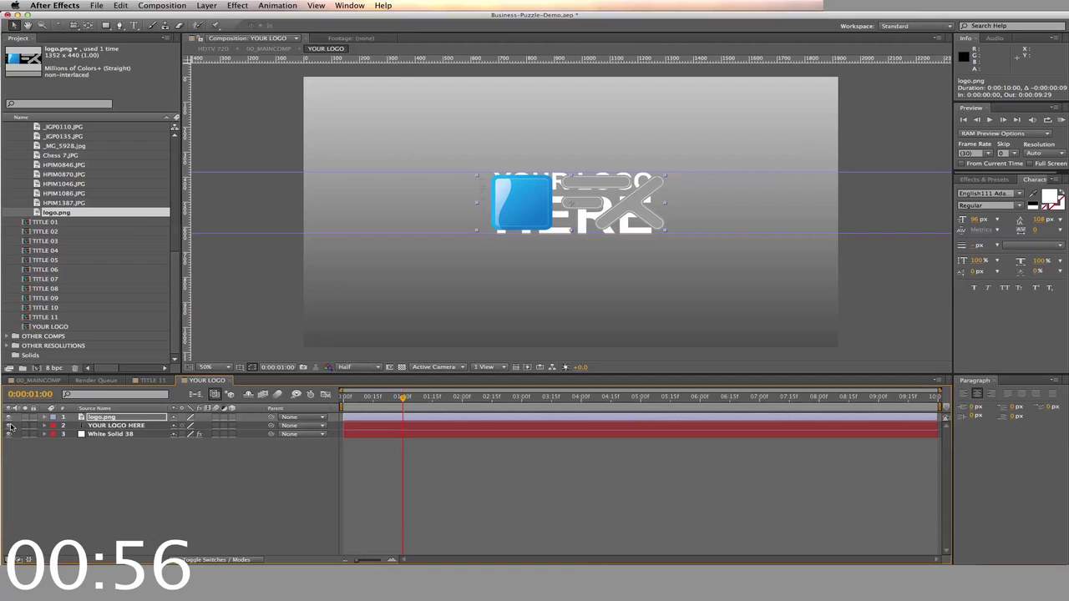
left_click(9, 425)
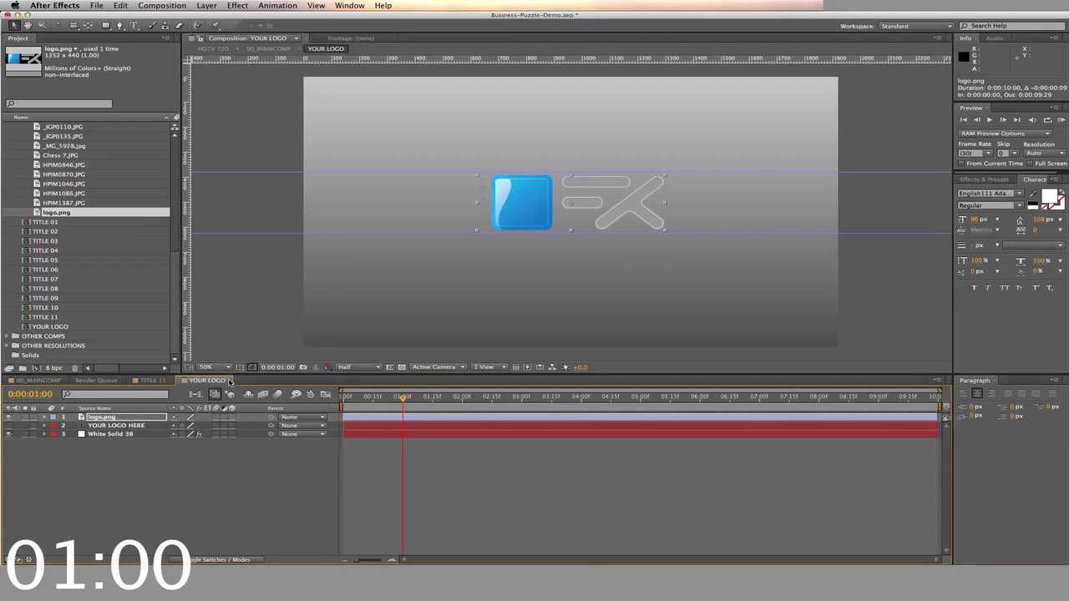
left_click(40, 380)
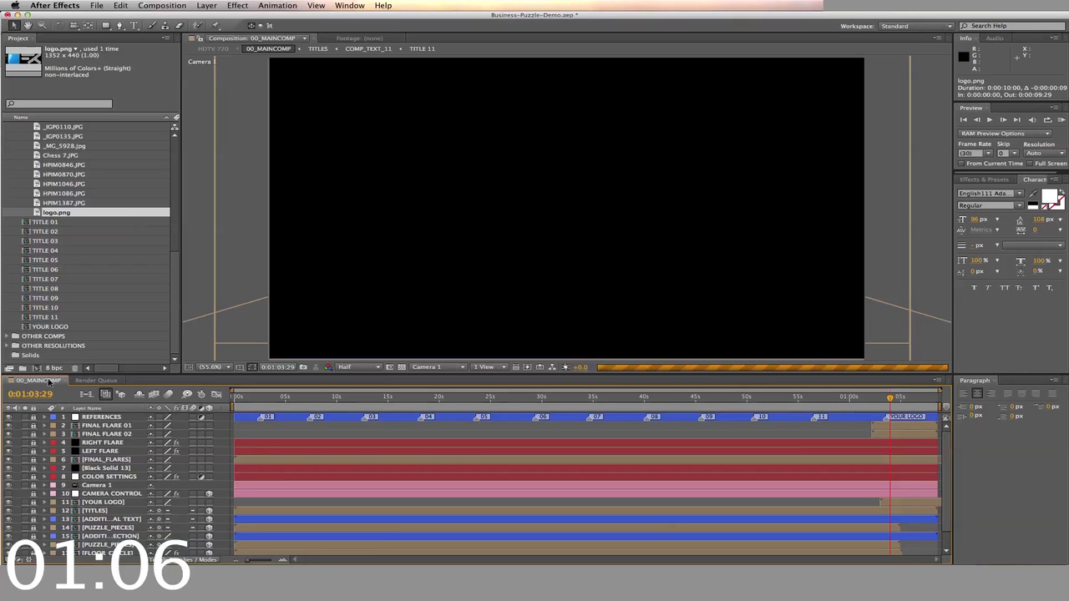
In CONTAINER 01 at 0:00:01:10, layer _IGP0010.JPG above the IMAGE / VIDEO 01 placeholder.
scroll(40, 182, "up", 5)
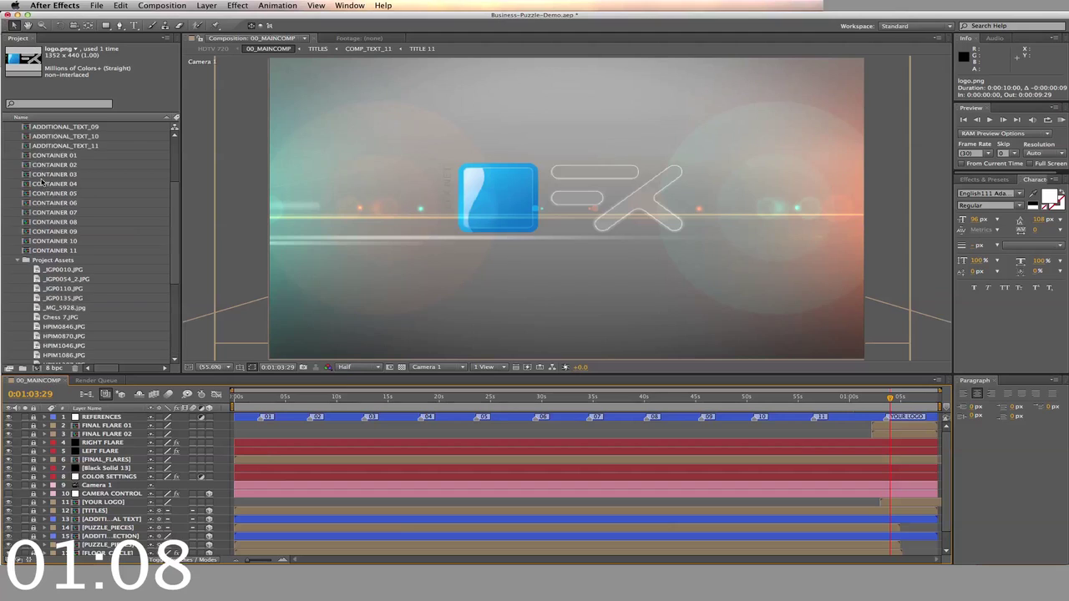
double_click(29, 159)
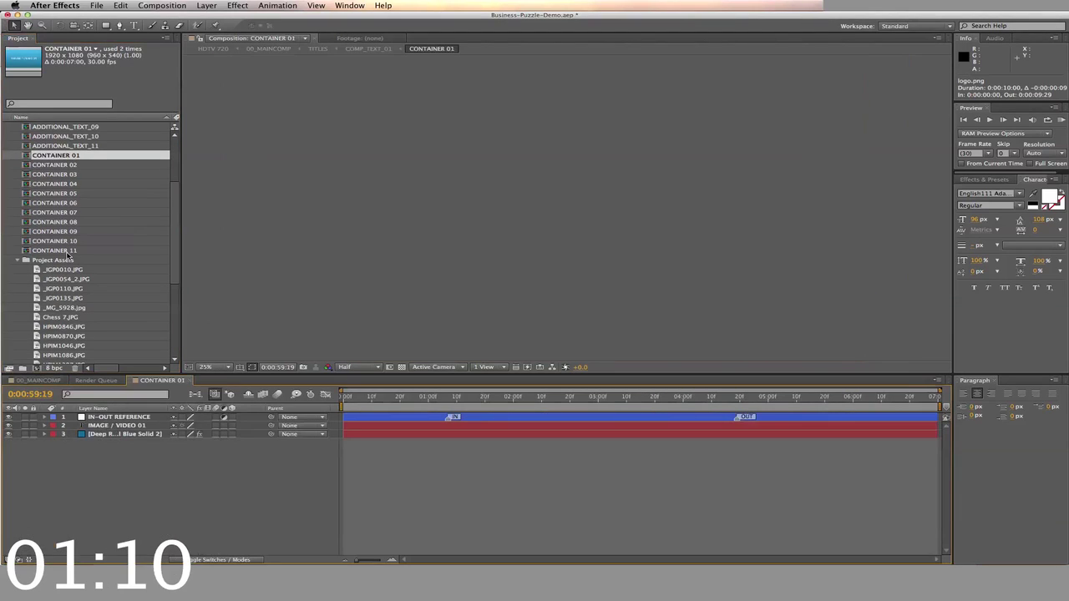
left_click(456, 398)
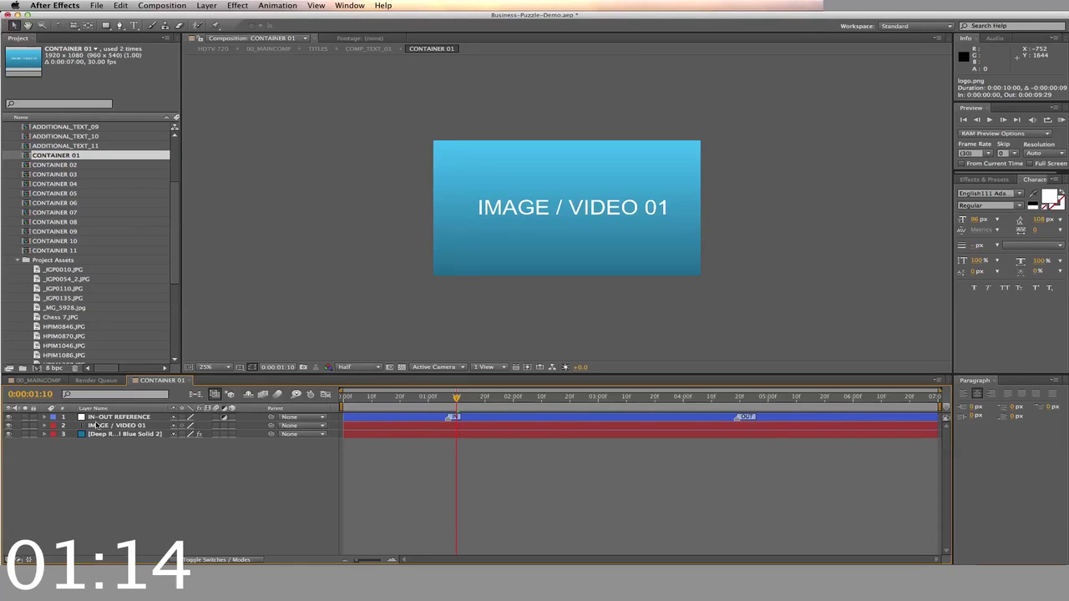
left_click_drag(39, 272, 55, 423)
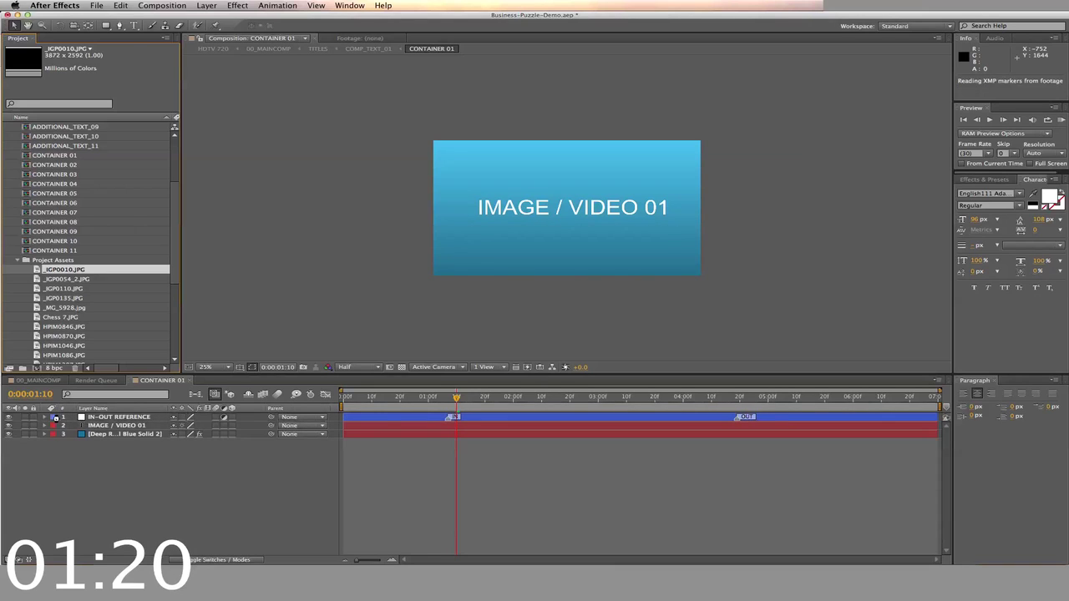
Close the CONTAINER 01 composition and return to the 00_MAINCOMP timeline.
left_click(190, 381)
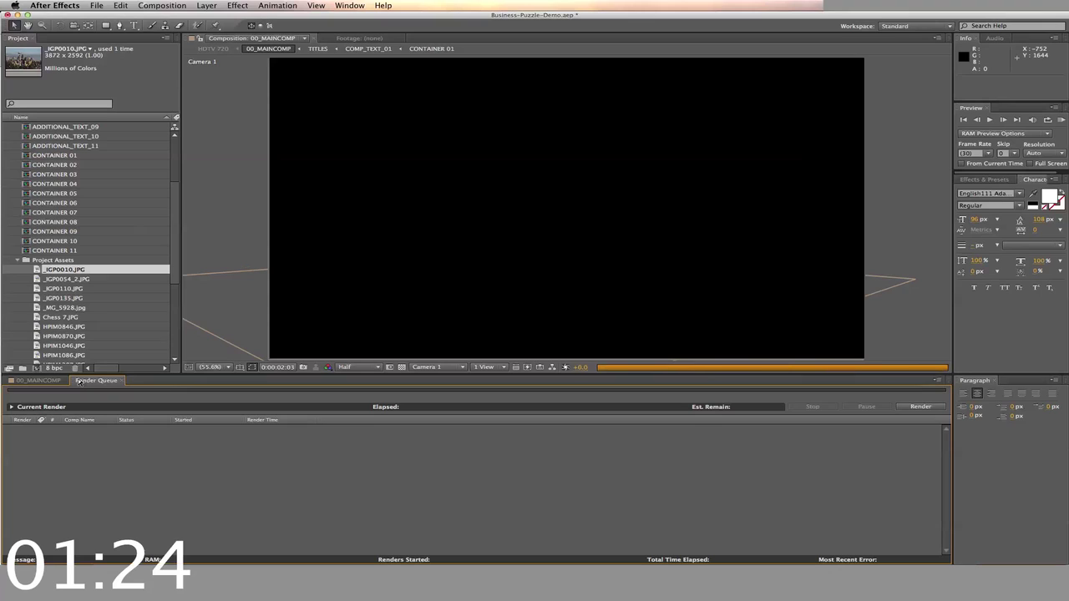
left_click(38, 380)
scroll(66, 310, "down", 3)
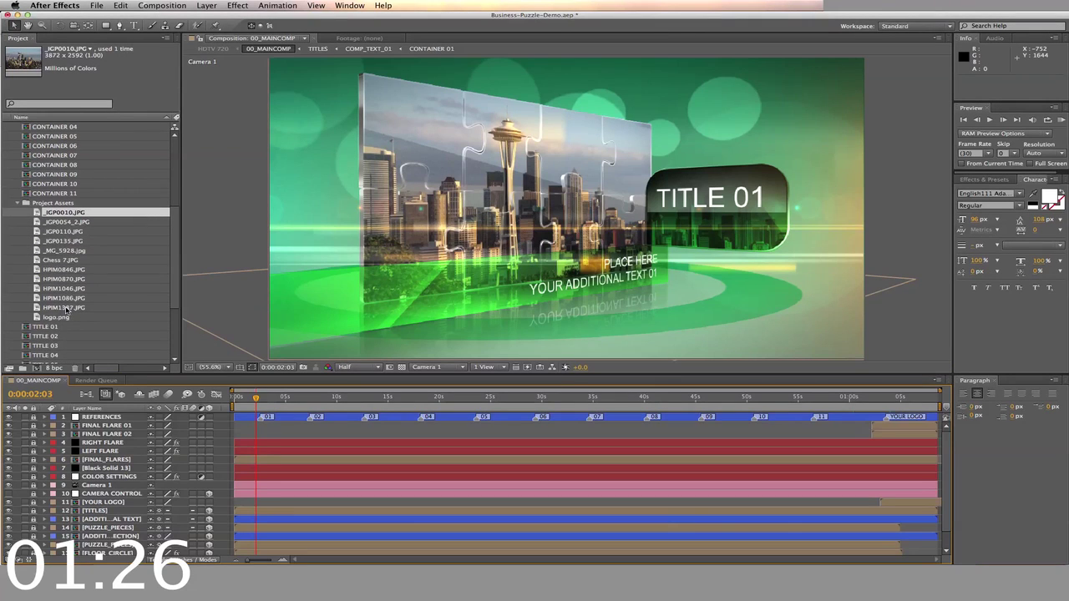
Replace the TITLE 01 composition's text with 'Cities', then close that composition.
left_click(28, 328)
double_click(28, 327)
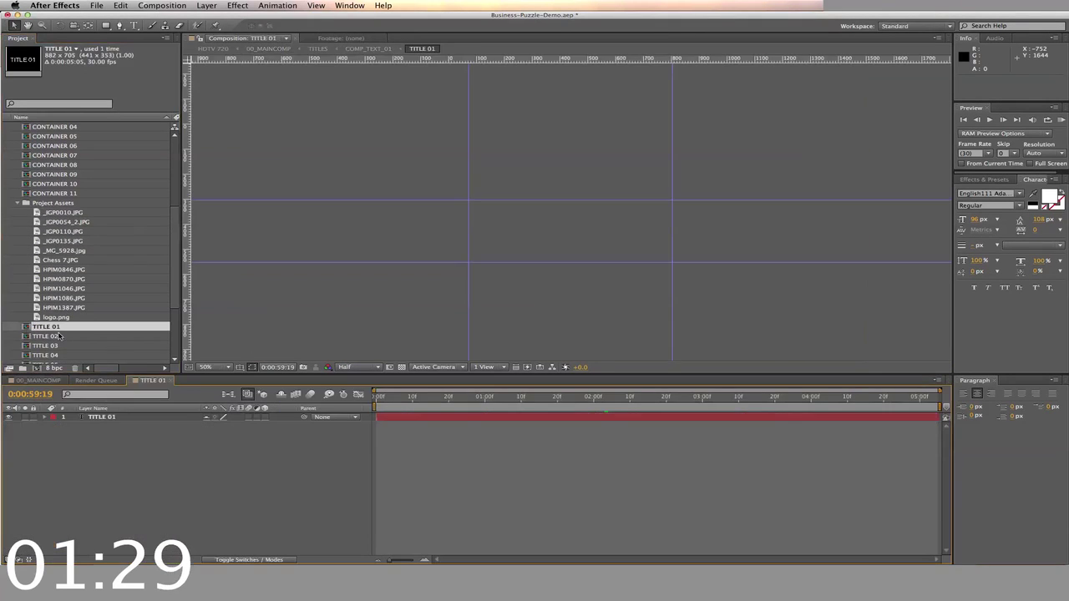
left_click(411, 401)
double_click(416, 419)
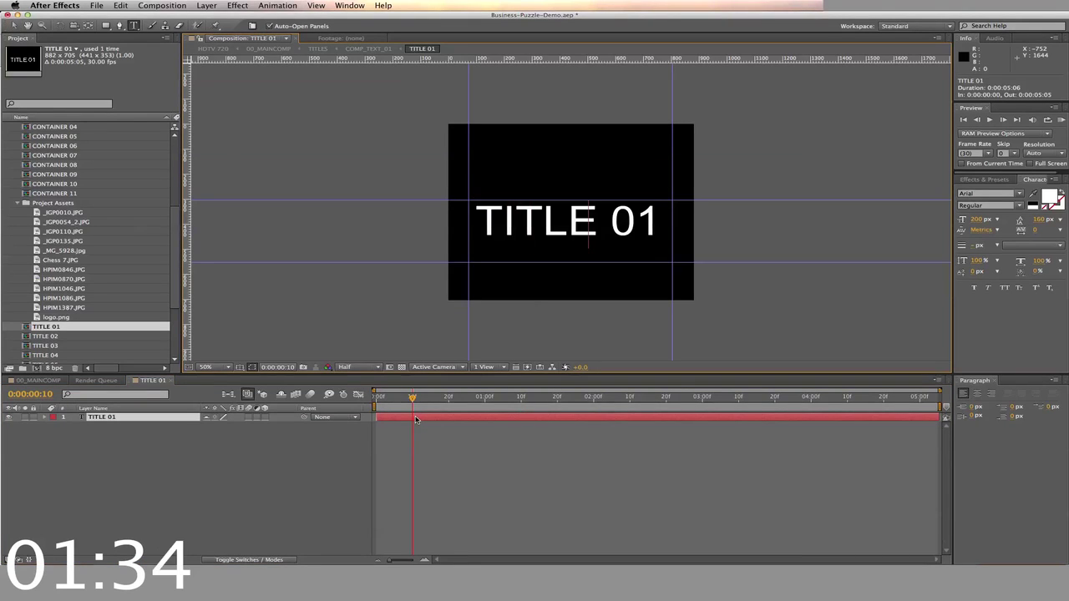
key("super+a")
type("Cities")
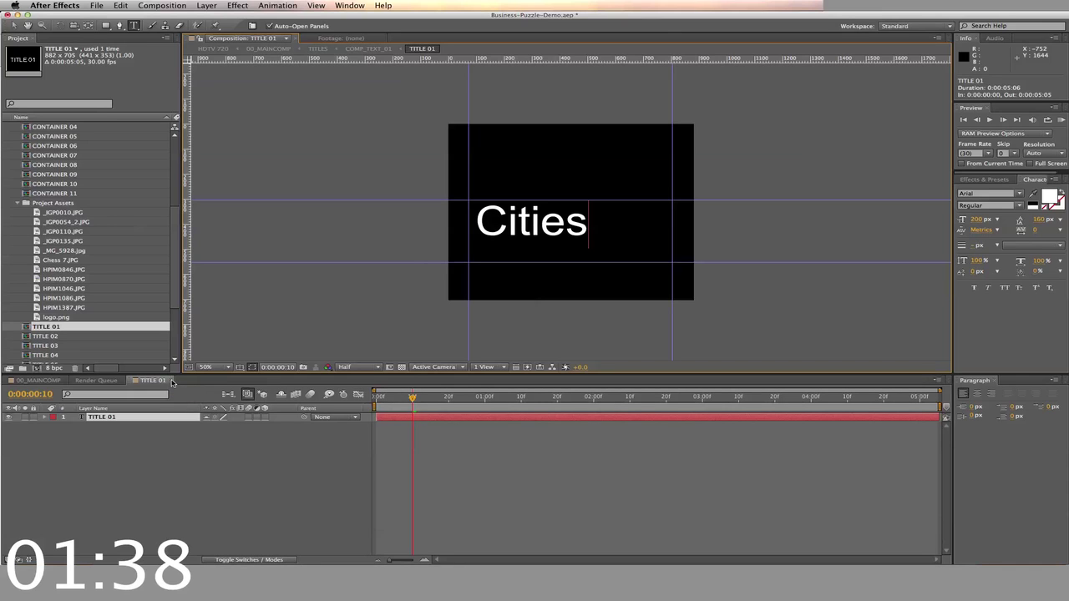
left_click(172, 382)
scroll(72, 278, "up", 5)
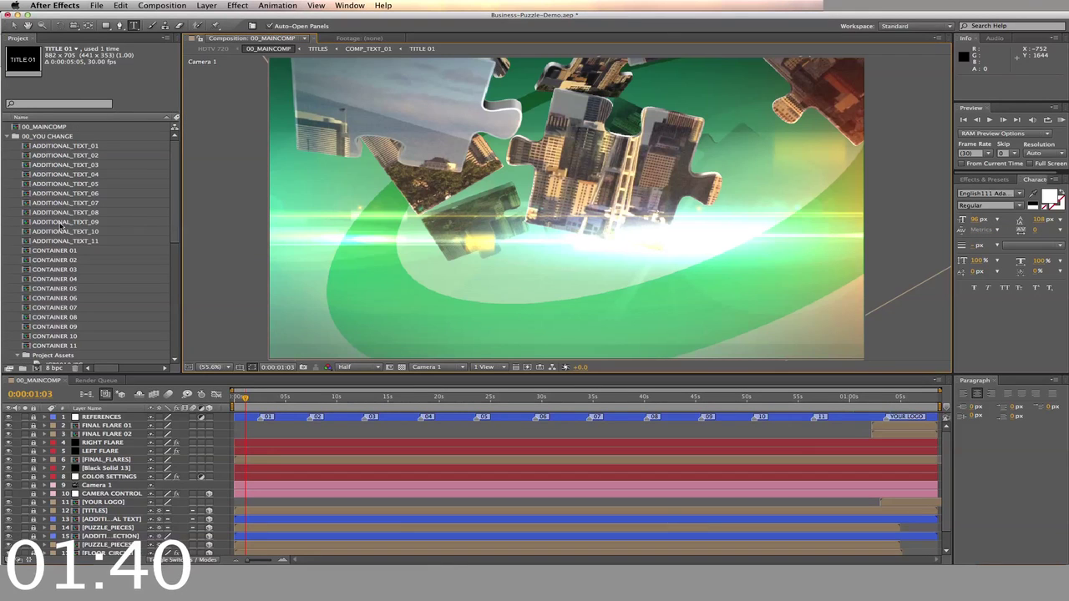
Change the ADDITIONAL_TEXT_01 caption to 'Cities can be crowed / sometimes you just need to leave'.
left_click(28, 147)
double_click(28, 147)
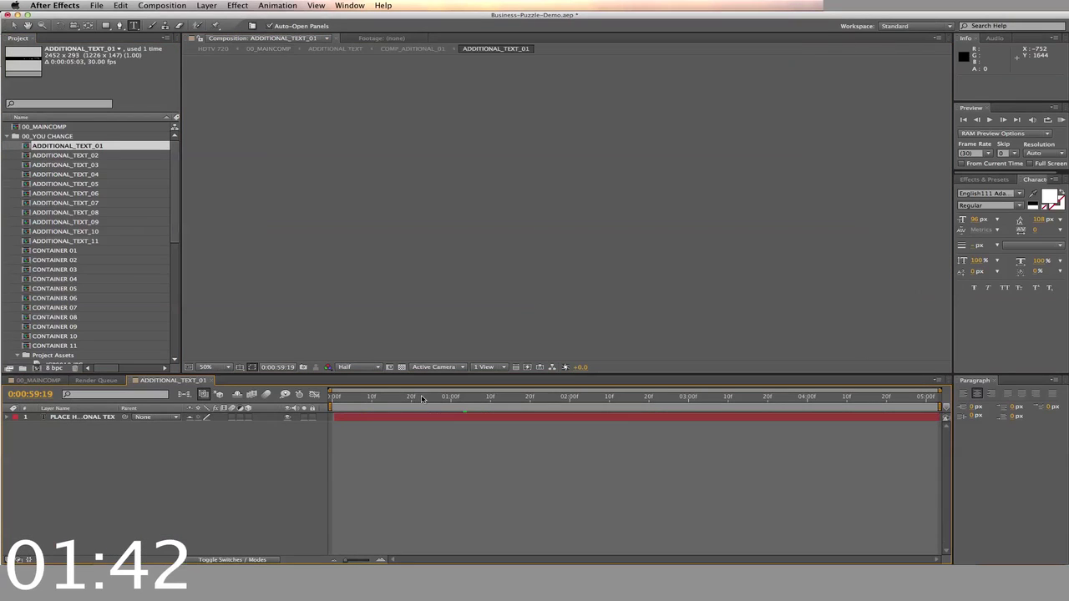
left_click(386, 405)
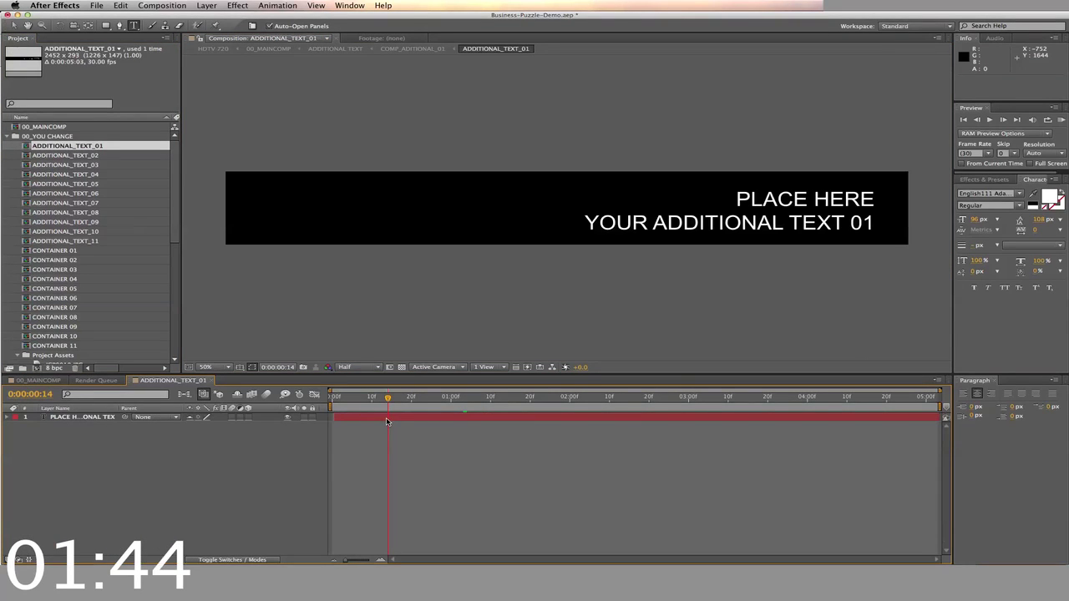
double_click(387, 418)
type("Cities can be crowed")
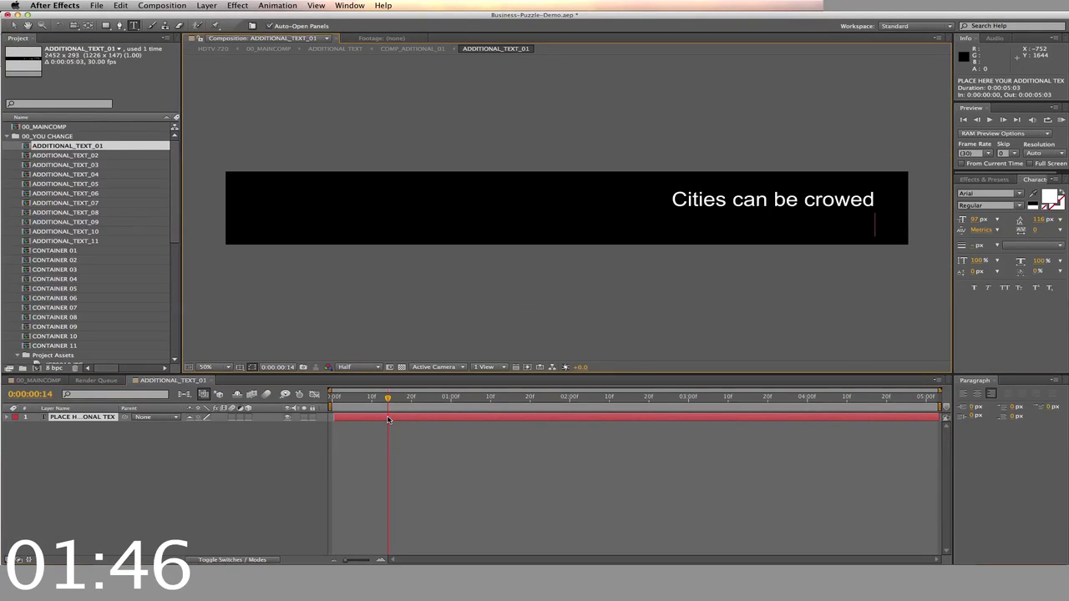
type("sometimes you just need to leave")
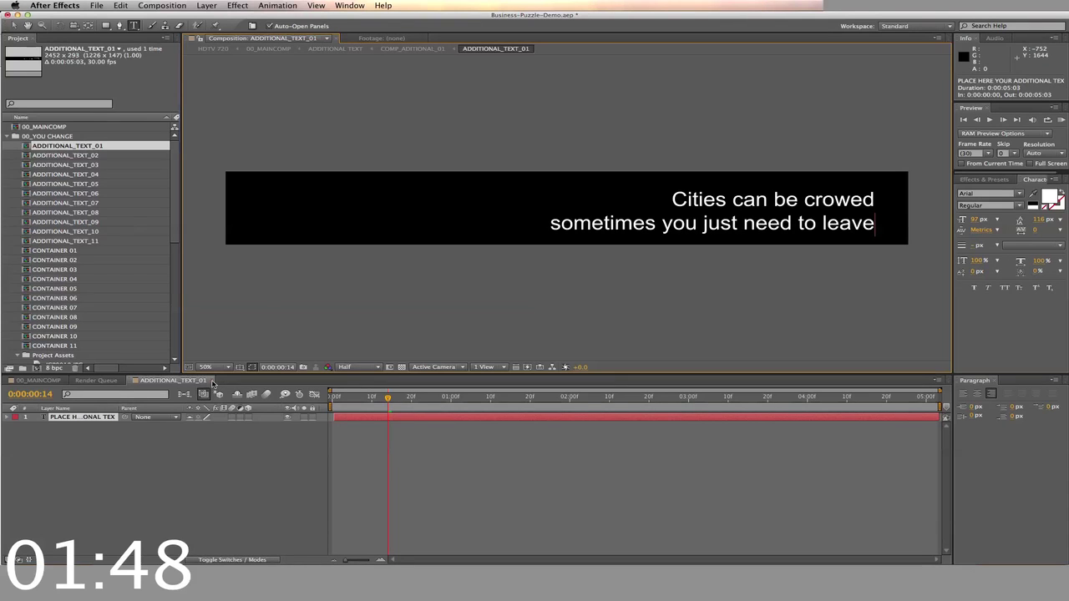
left_click(212, 381)
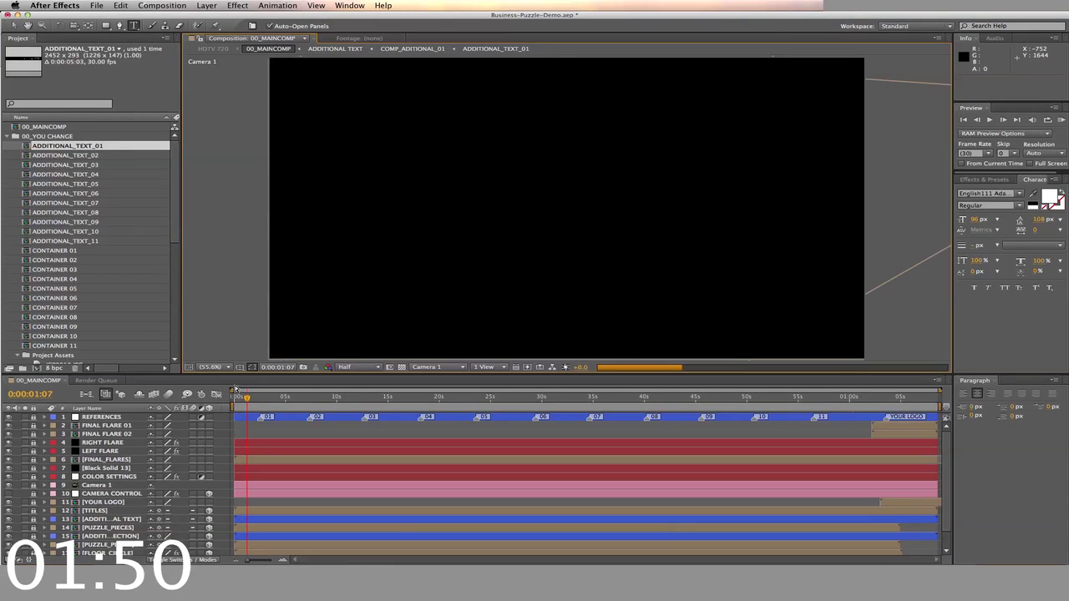
left_click(285, 399)
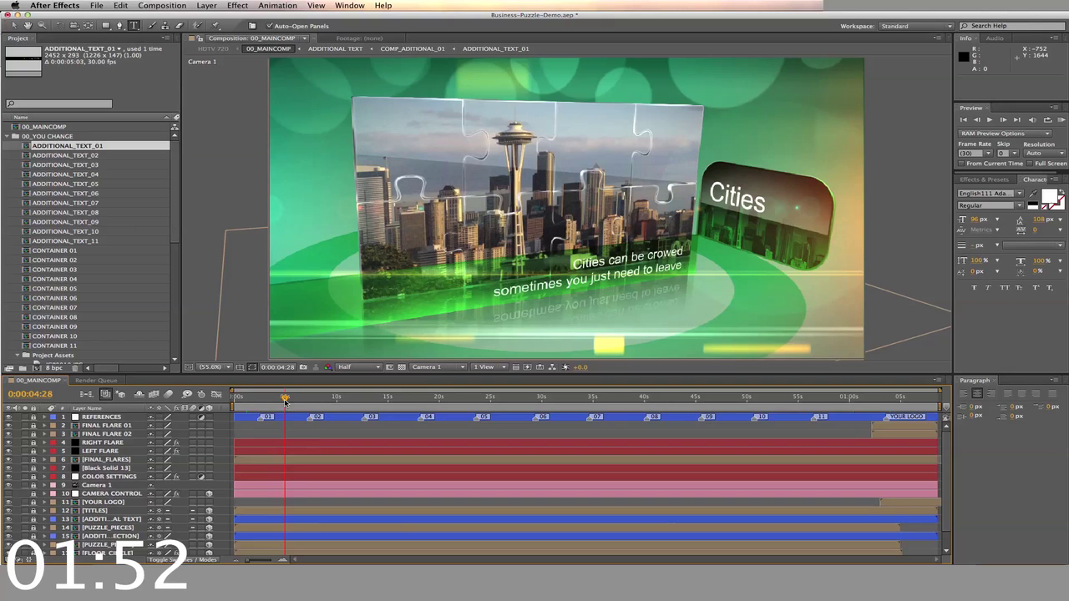
Add 00_MAINCOMP to the Render Queue with audio output enabled in the QuickTime output module.
left_click(162, 5)
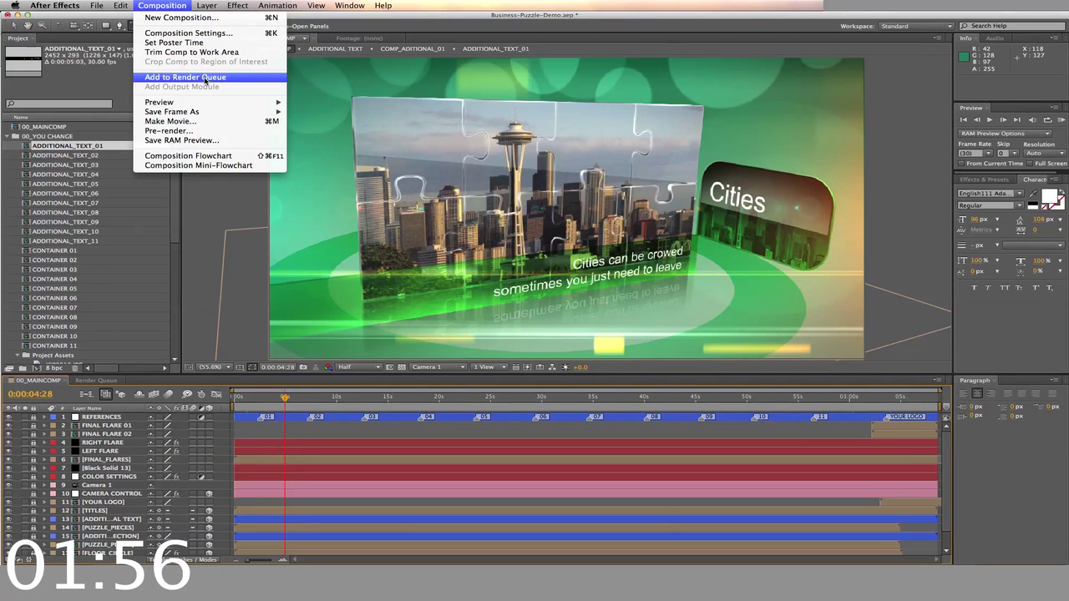
left_click(204, 77)
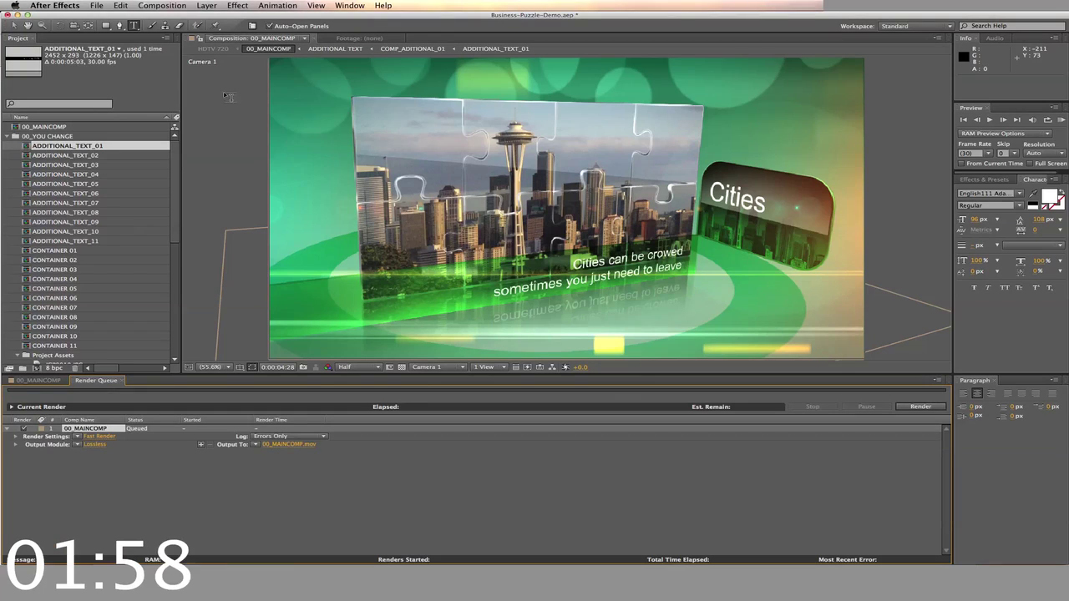
left_click(95, 445)
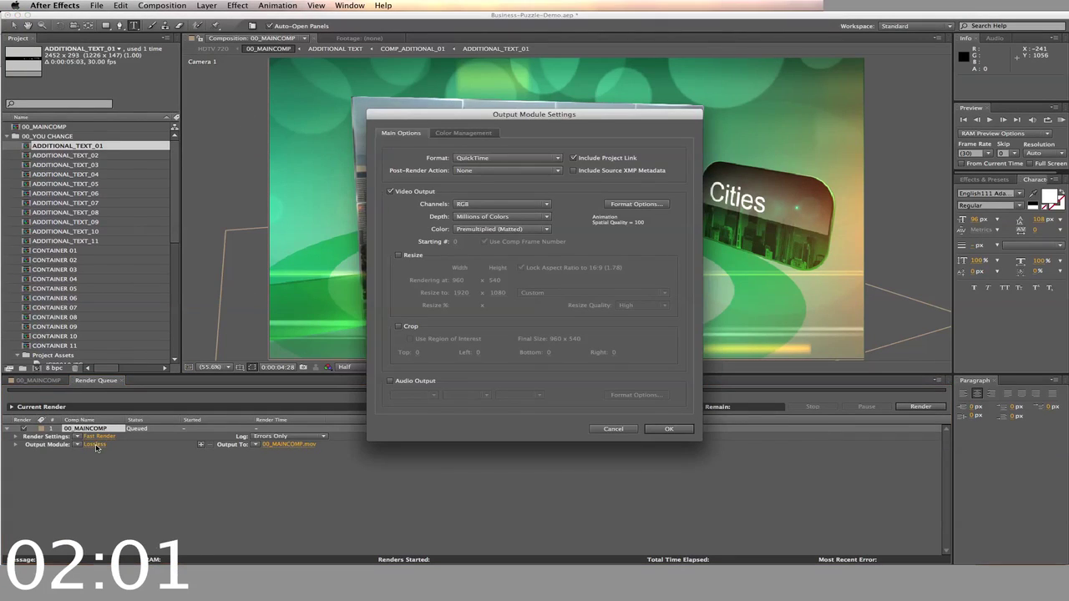
left_click(391, 381)
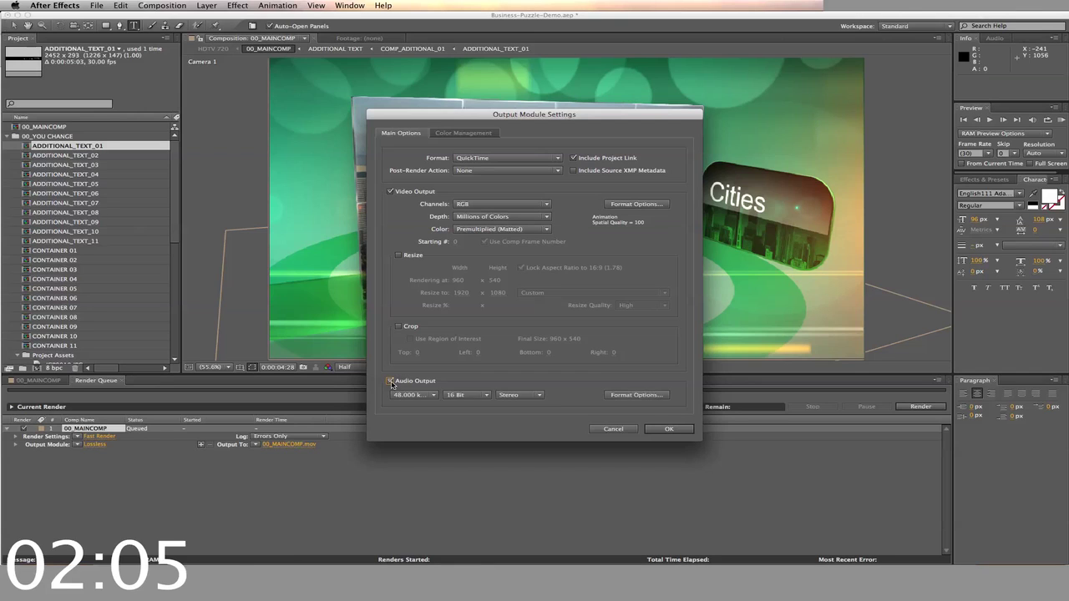
left_click(663, 429)
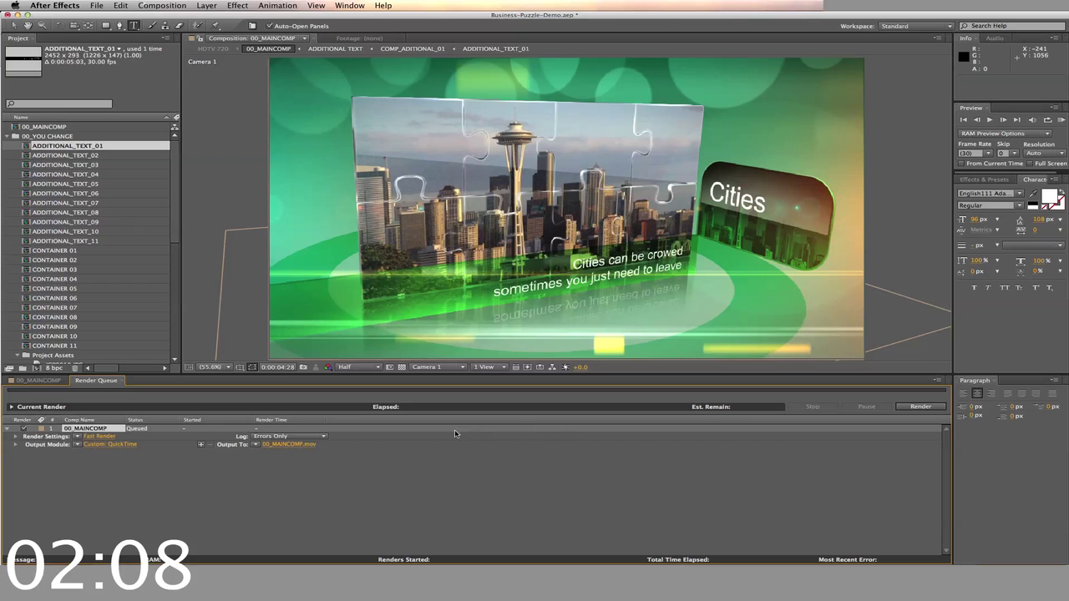
Set the output file to Business-Puzzle-Demo.mov and render the movie.
left_click(289, 445)
type("Business-Puzzle-De")
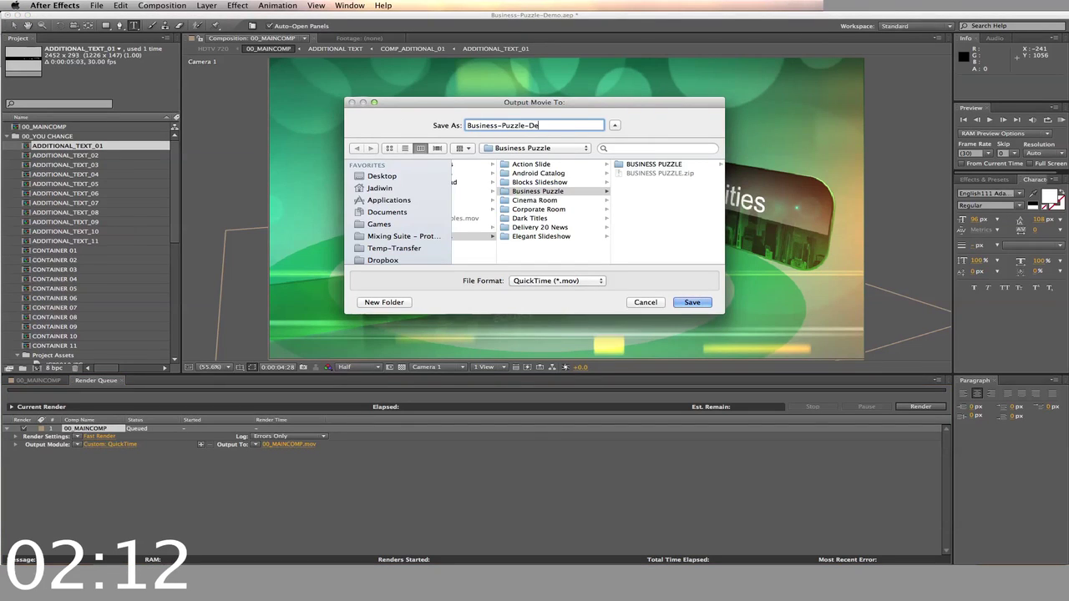
type("mo")
key("Return")
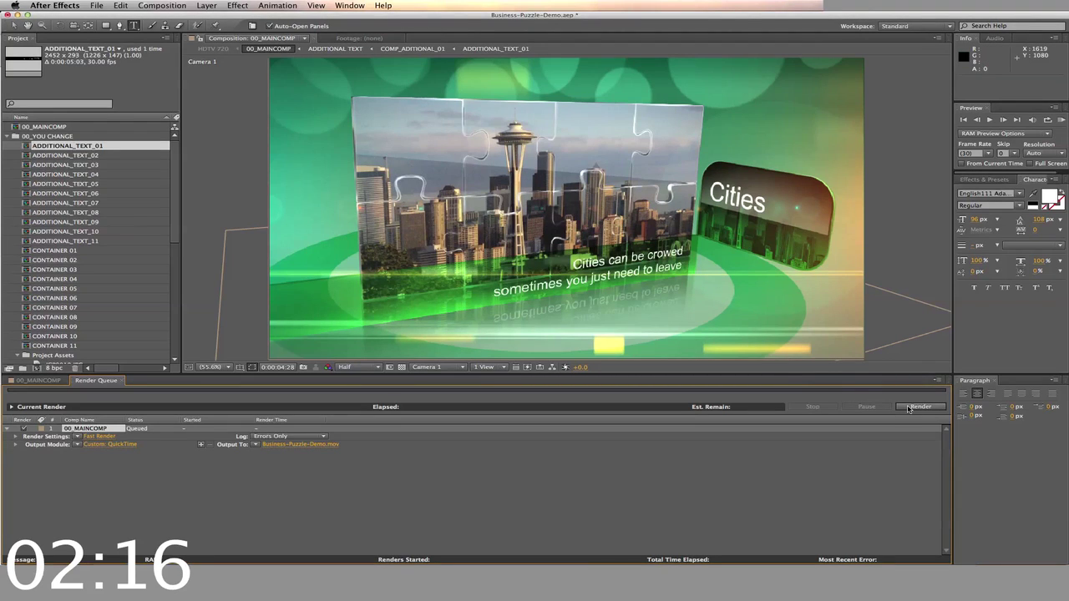
left_click(908, 407)
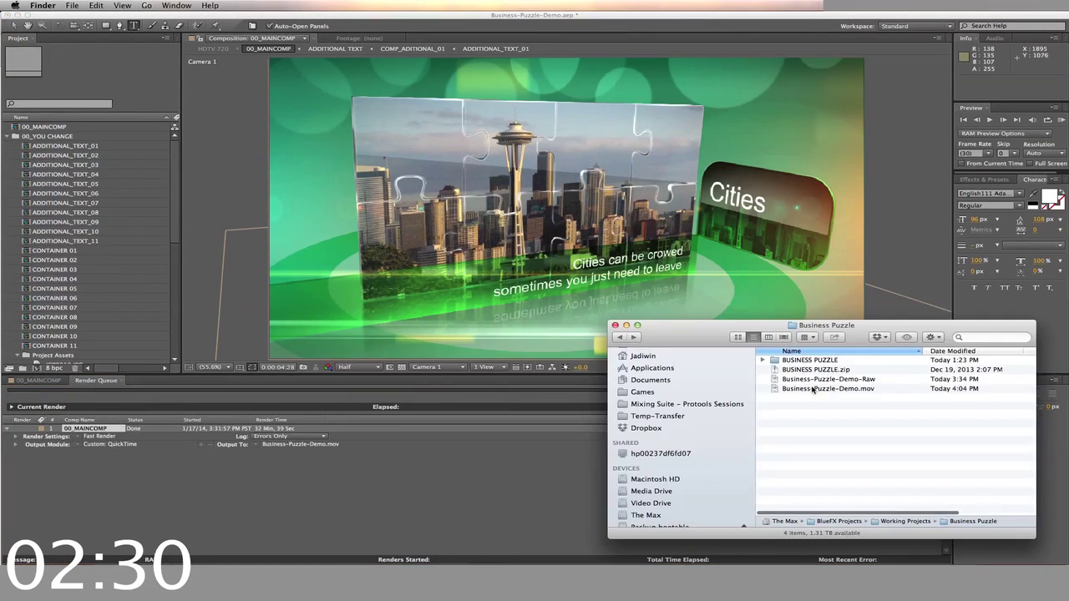
left_click(812, 389)
double_click(813, 389)
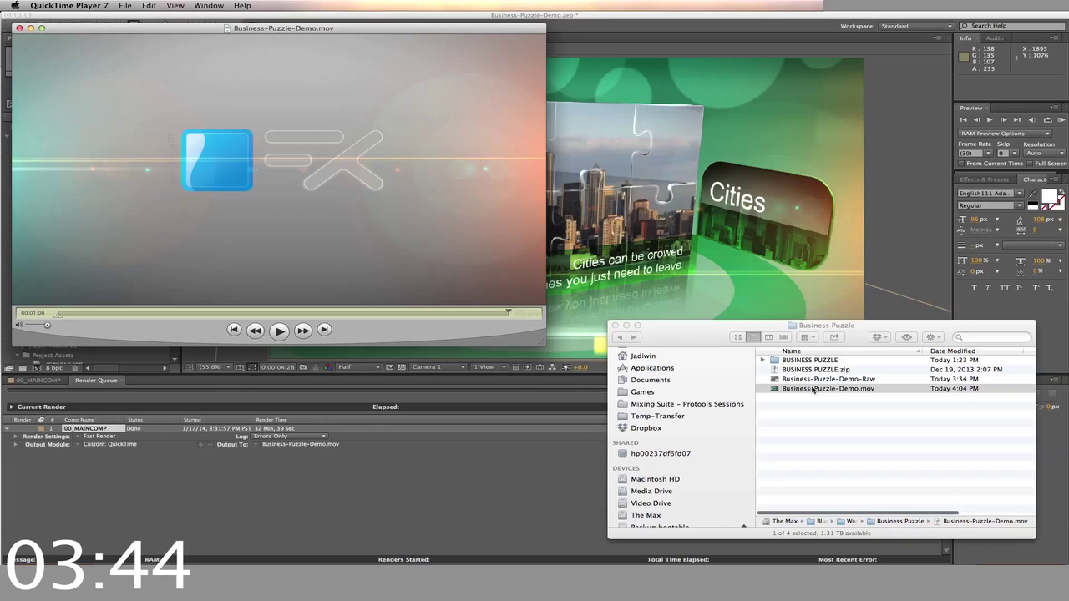
key("super+q")
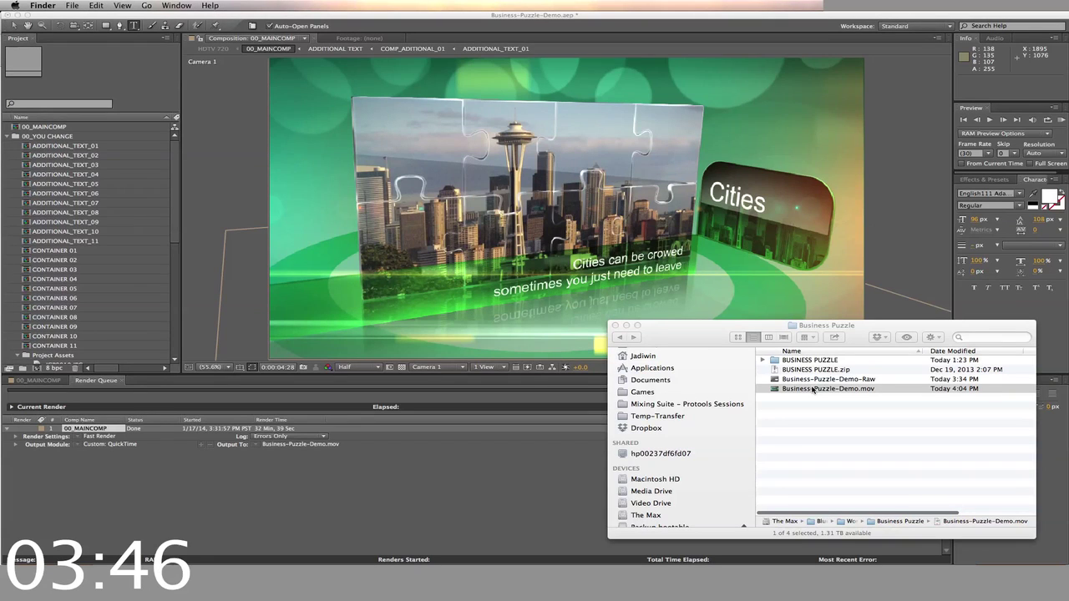